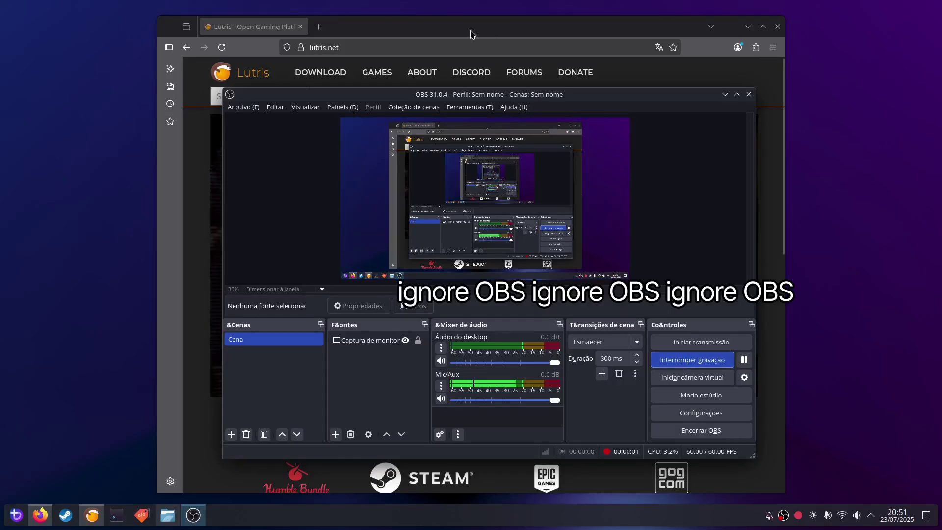
# Step: Bring the Lutris window with its empty library welcome screen to the front and nudge it lower
pyautogui.click(92, 515)
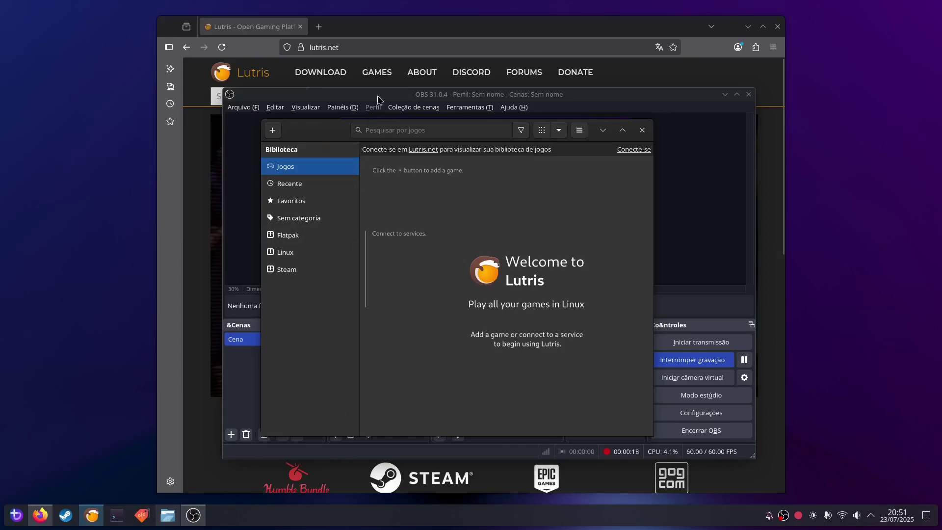
pyautogui.click(409, 36)
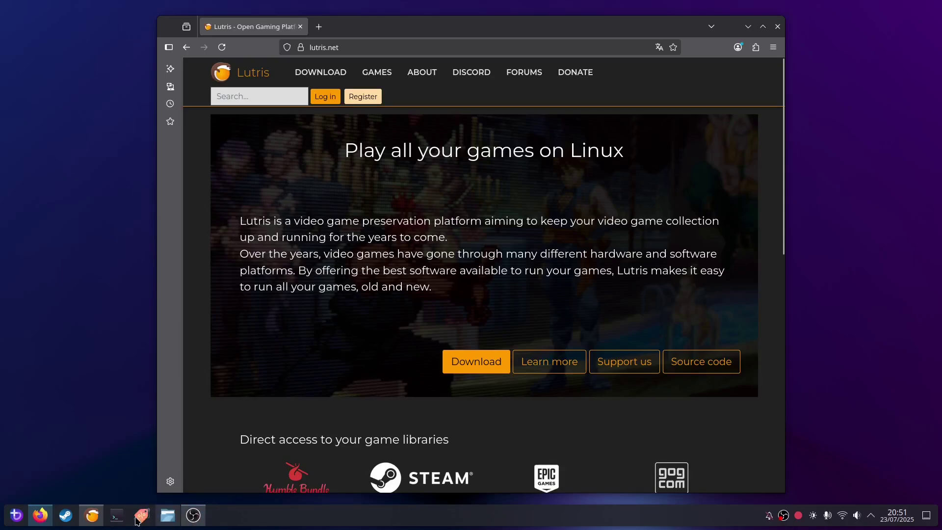
pyautogui.click(90, 516)
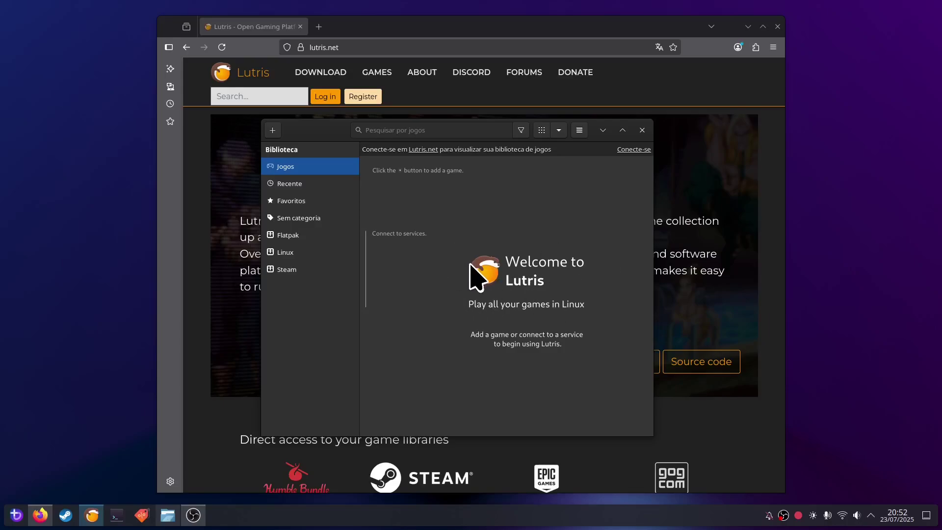
pyautogui.moveTo(328, 135); pyautogui.dragTo(328, 134)
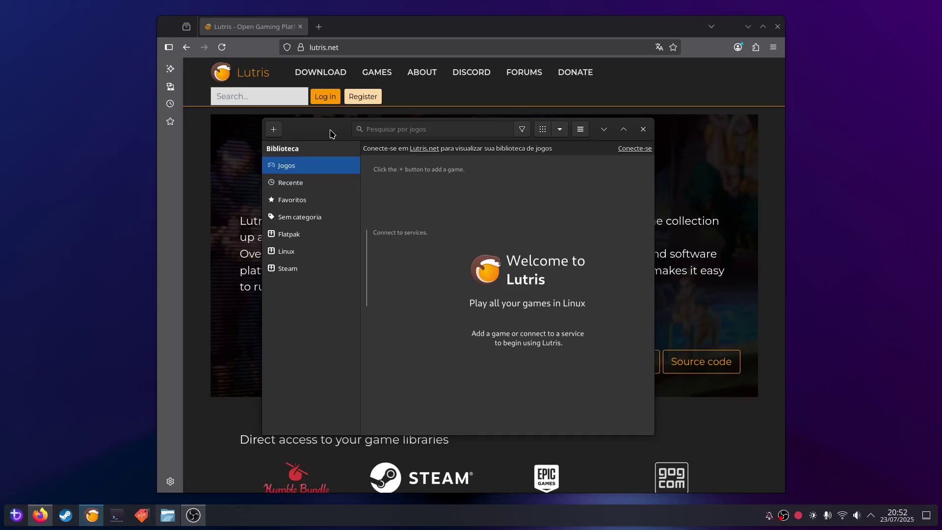
pyautogui.moveTo(330, 134); pyautogui.dragTo(334, 144)
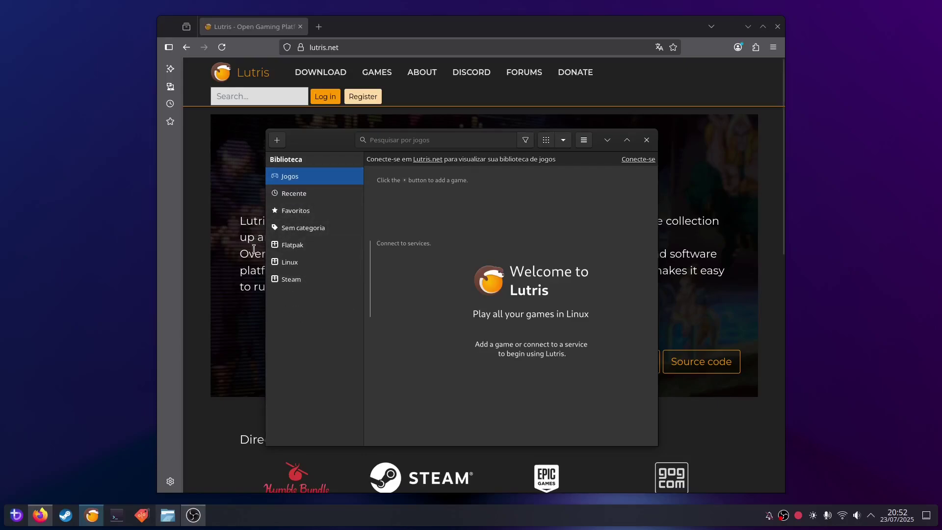
# Step: Search lutris.net for 'ea app' and open the EA App game page
pyautogui.click(261, 95)
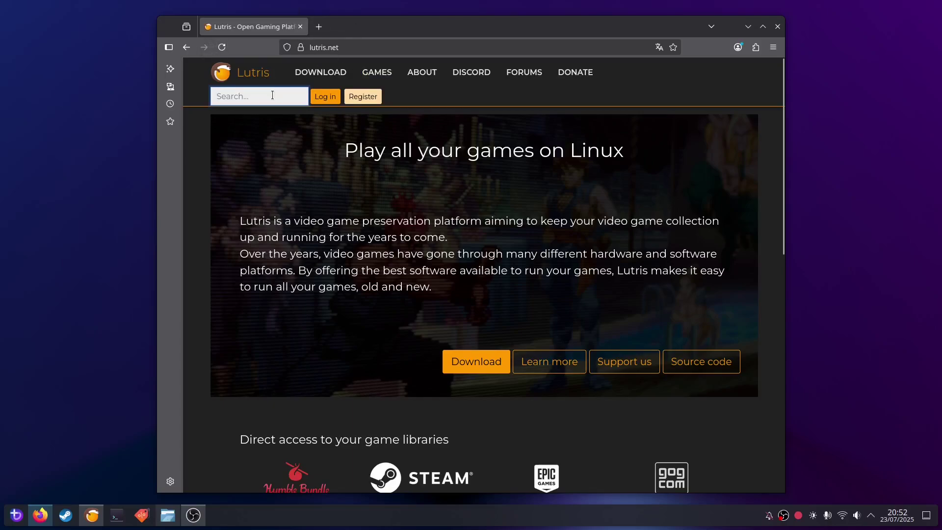
pyautogui.write('ea app')
pyautogui.press('Return')
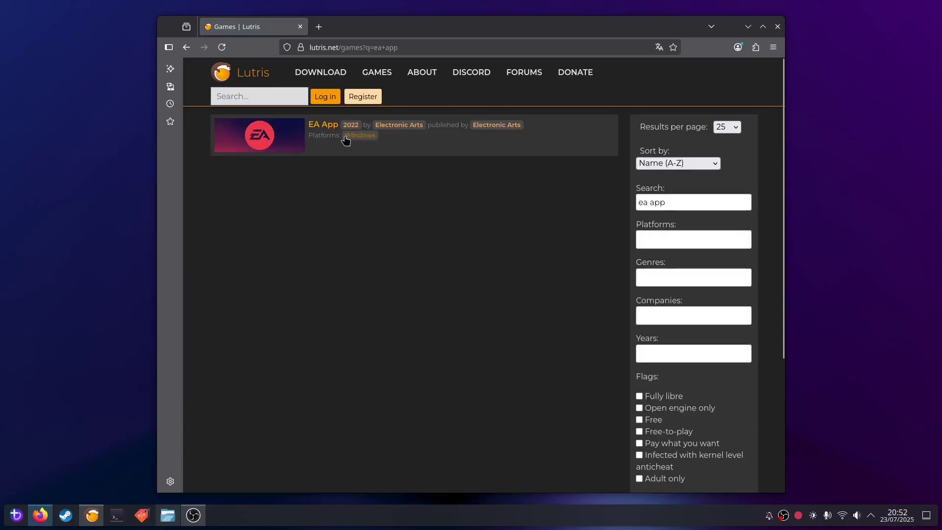
pyautogui.click(325, 125)
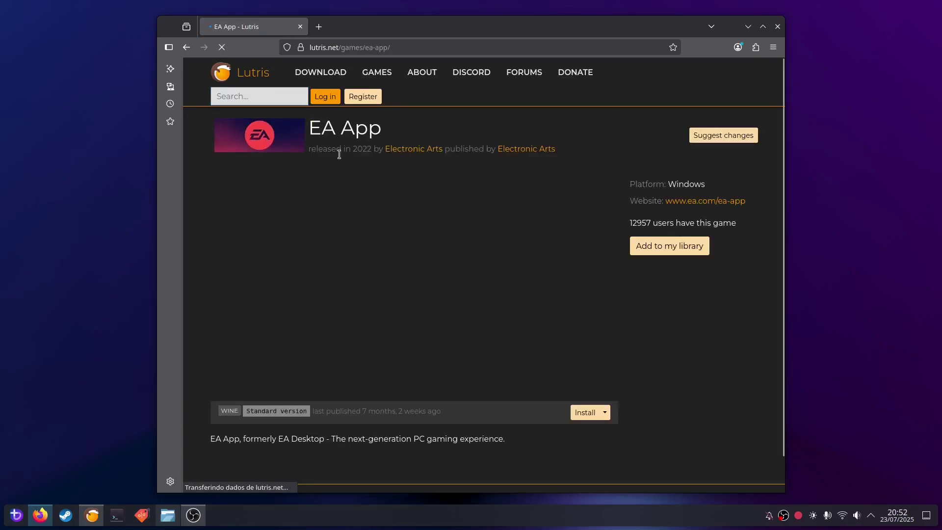
# Step: Start the Standard Wine version install of EA App from its page
pyautogui.scroll(-1, 307, 157)
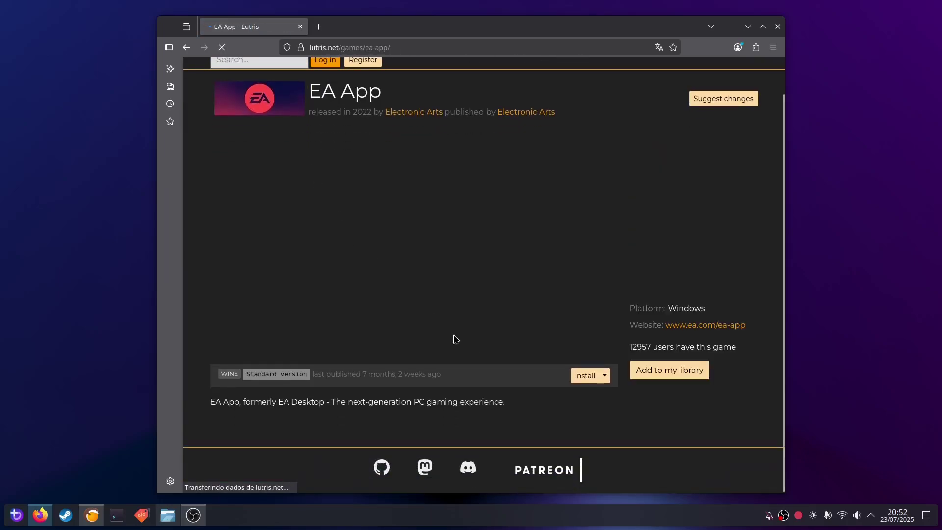
pyautogui.scroll(1, 564, 368)
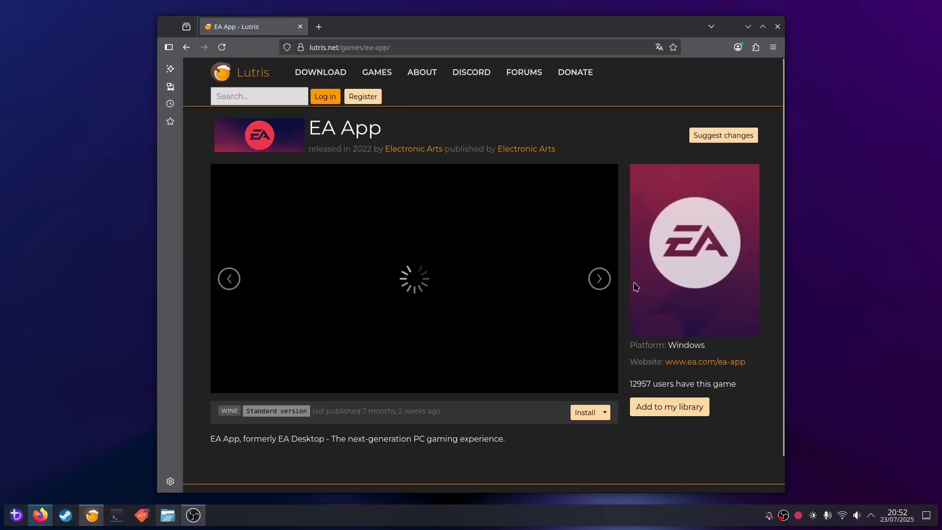
pyautogui.scroll(-1, 493, 333)
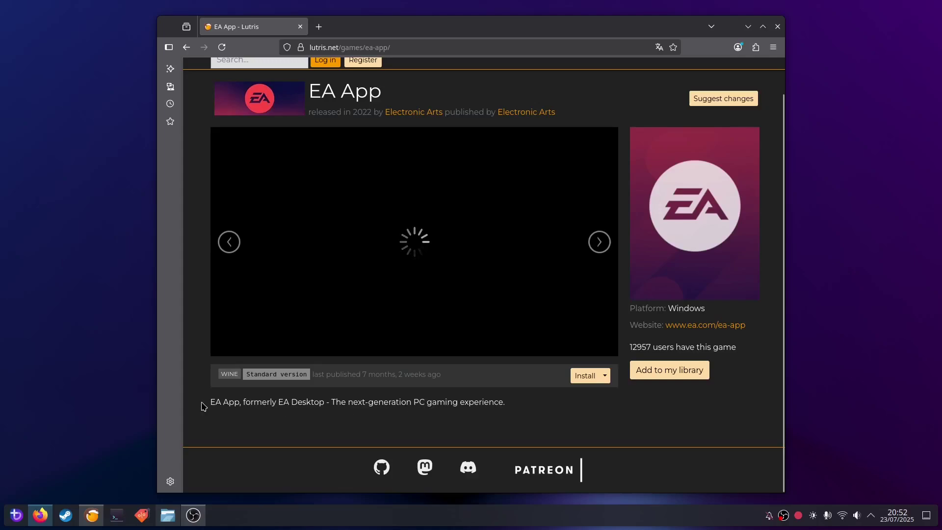
pyautogui.scroll(1, 364, 416)
pyautogui.scroll(-1, 456, 420)
pyautogui.click(589, 376)
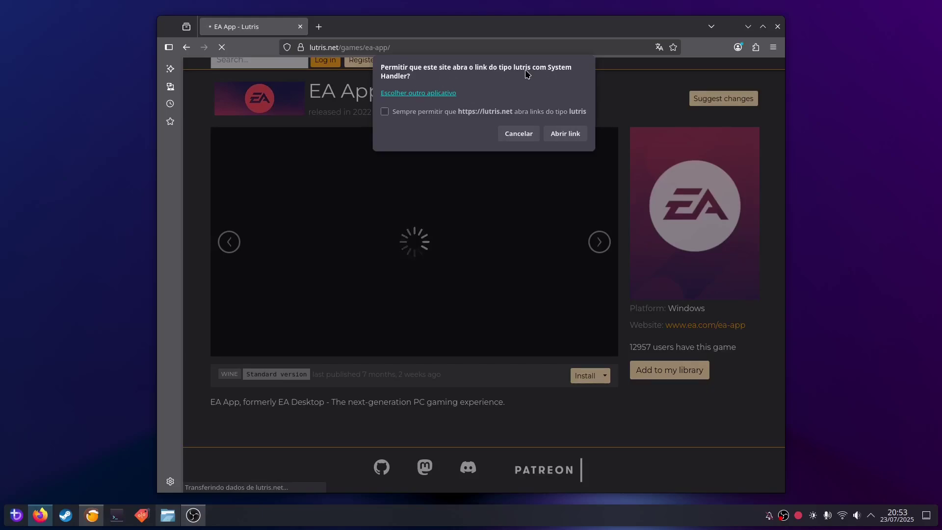
# Step: Let Firefox open the lutris link, then minimize Firefox to reveal the 'Instalar EA App' dialog
pyautogui.click(566, 135)
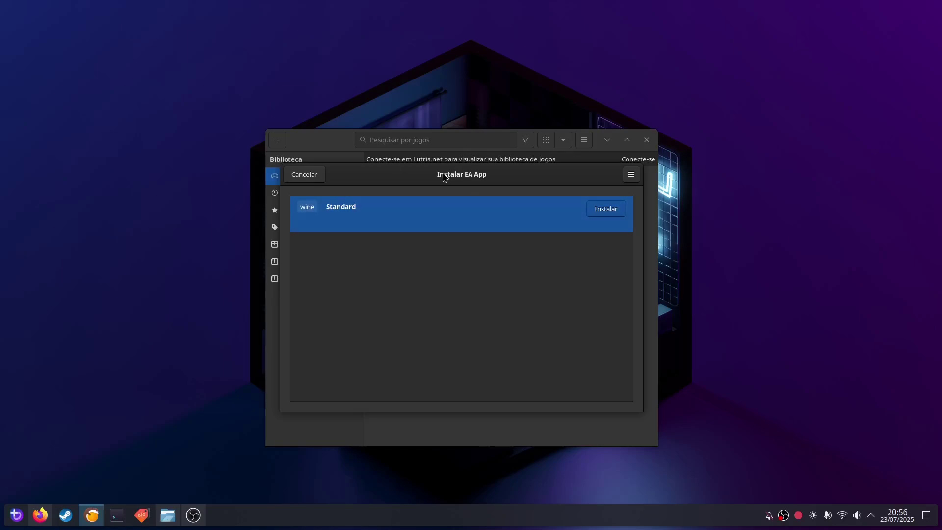
pyautogui.click(40, 514)
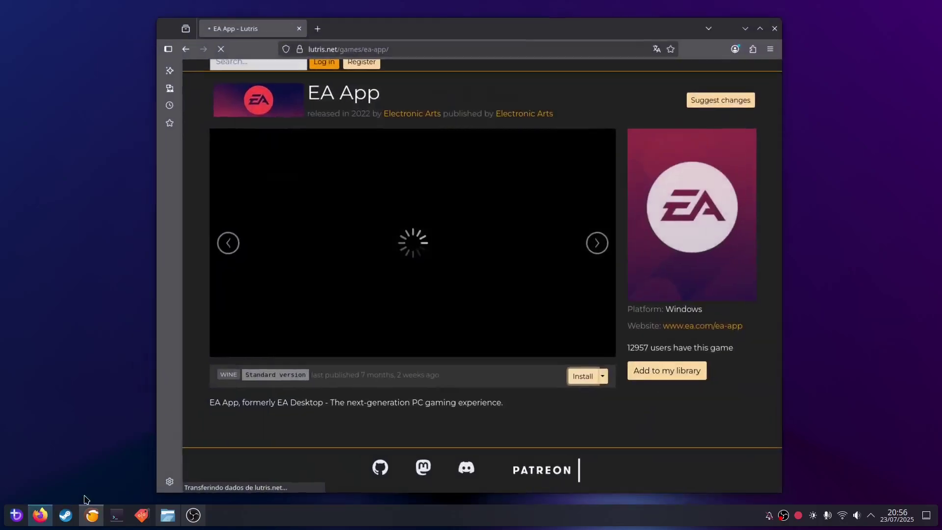
pyautogui.click(747, 28)
pyautogui.moveTo(464, 179)
pyautogui.mouseDown()
pyautogui.moveTo(426, 219)
pyautogui.moveTo(477, 182)
pyautogui.mouseUp()
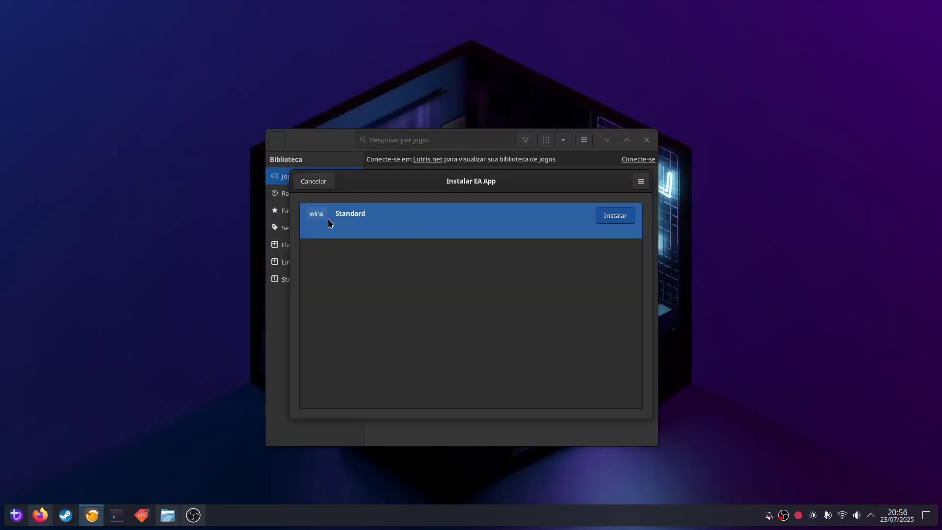
# Step: Choose the Standard wine installer and accept the default ea-app install directory
pyautogui.click(613, 218)
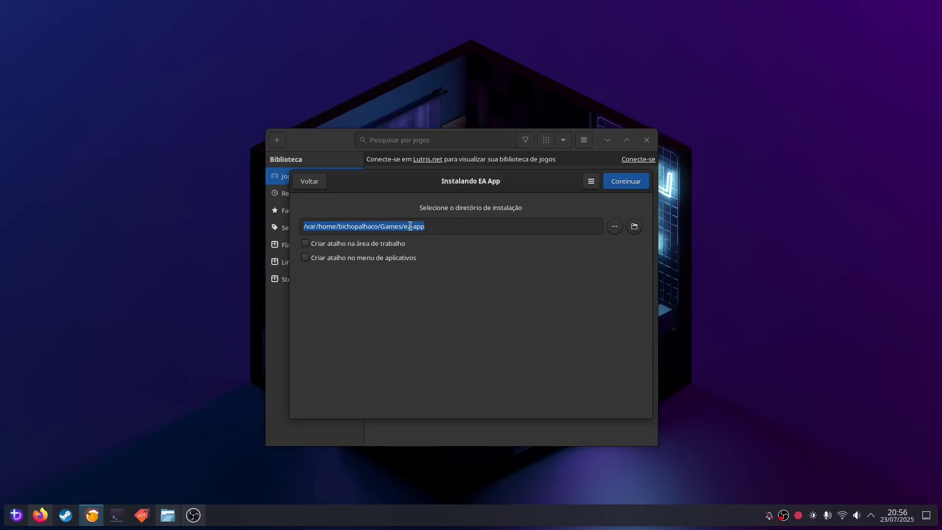
pyautogui.click(623, 183)
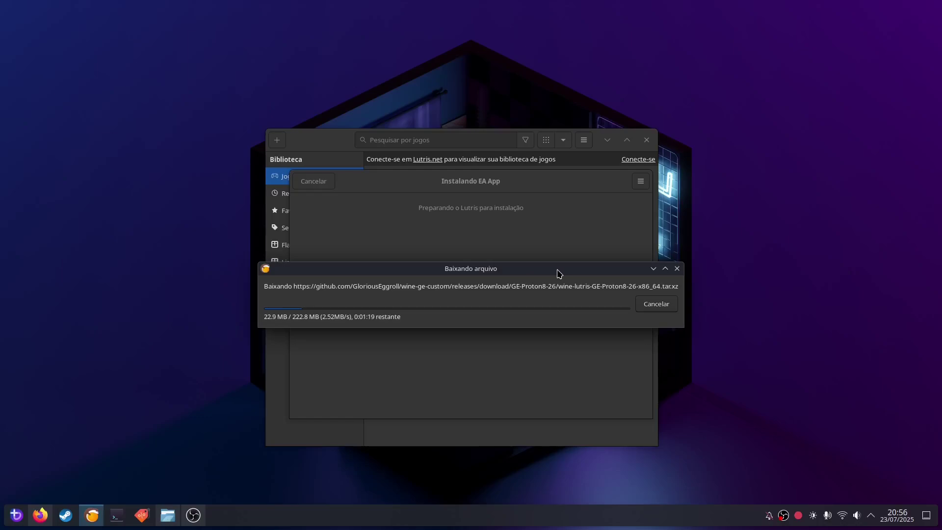
# Step: Wait for the GE-Proton8-26 runner download to finish, nudging the download window aside
pyautogui.moveTo(564, 285); pyautogui.dragTo(573, 287)
pyautogui.click(579, 286)
pyautogui.click(569, 286)
pyautogui.moveTo(563, 273); pyautogui.dragTo(559, 268)
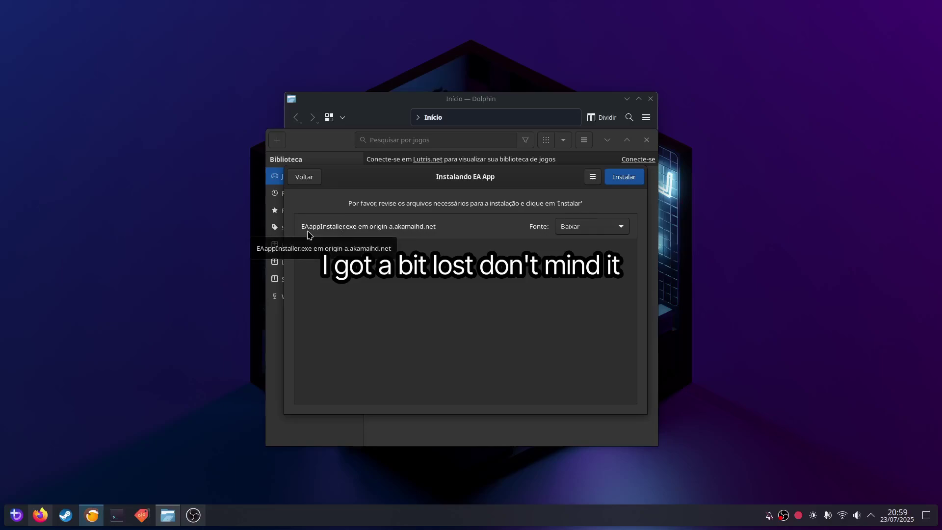
# Step: Keep 'Baixar' as the source for EAappInstaller.exe and start the EA App installation
pyautogui.moveTo(482, 178); pyautogui.dragTo(482, 177)
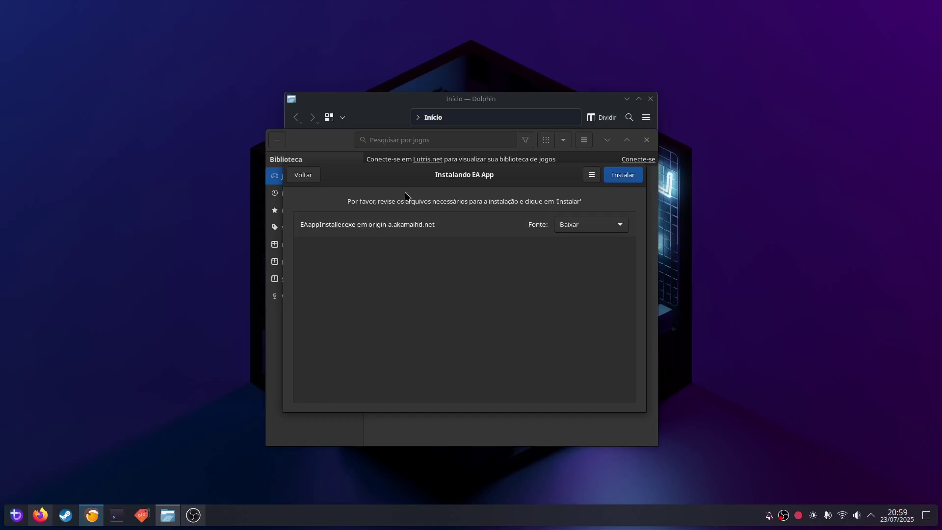
pyautogui.moveTo(464, 179); pyautogui.dragTo(464, 178)
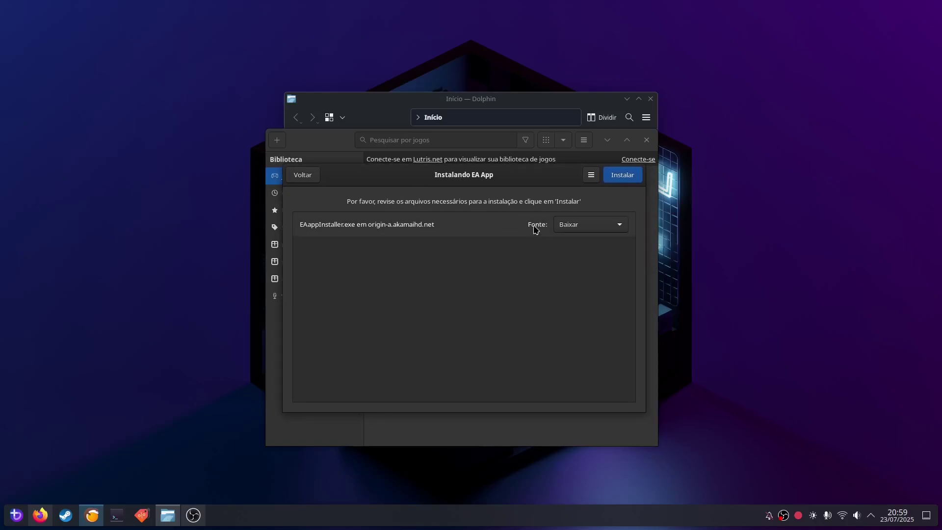
pyautogui.click(577, 225)
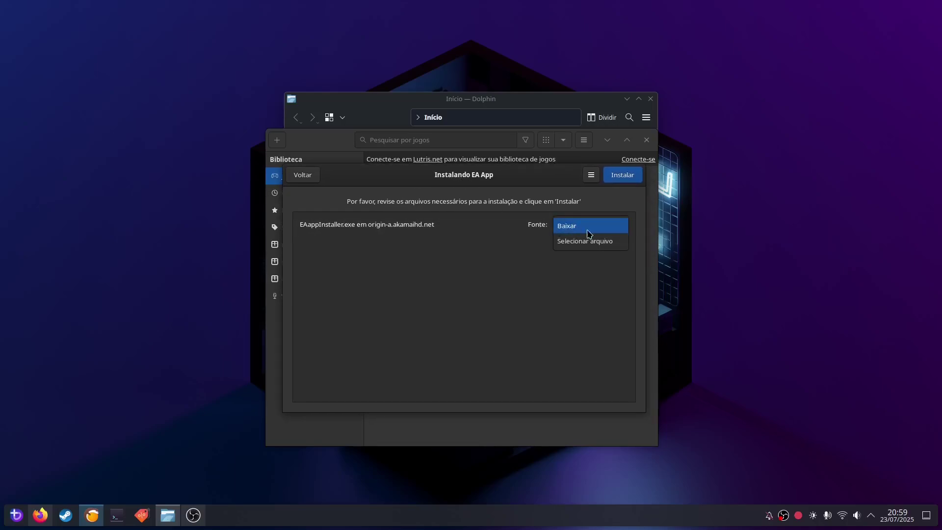
pyautogui.click(585, 225)
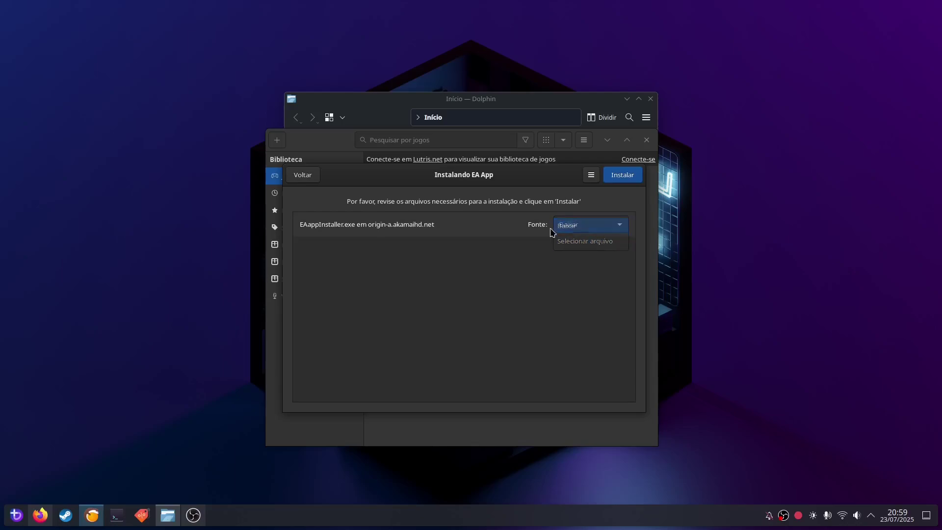
pyautogui.click(422, 228)
pyautogui.click(576, 225)
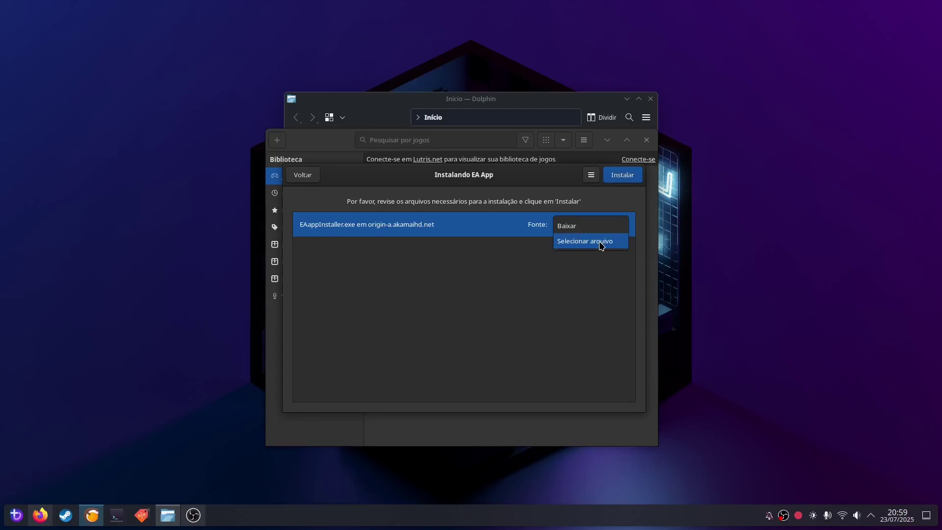
pyautogui.click(426, 253)
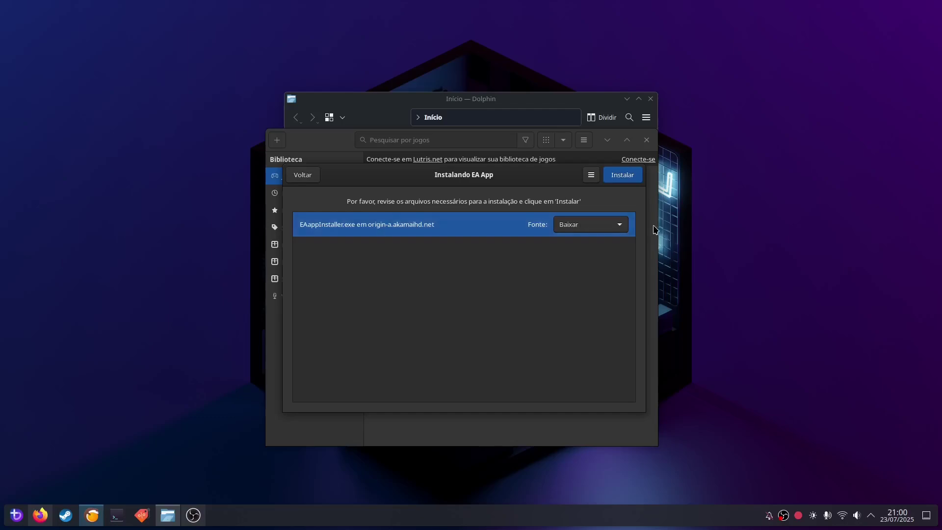
pyautogui.click(578, 228)
pyautogui.click(574, 227)
pyautogui.click(621, 180)
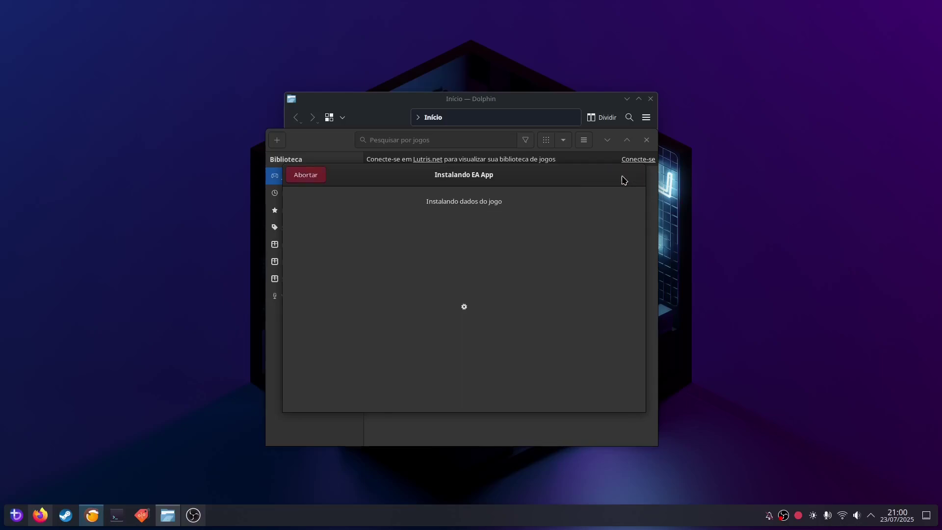